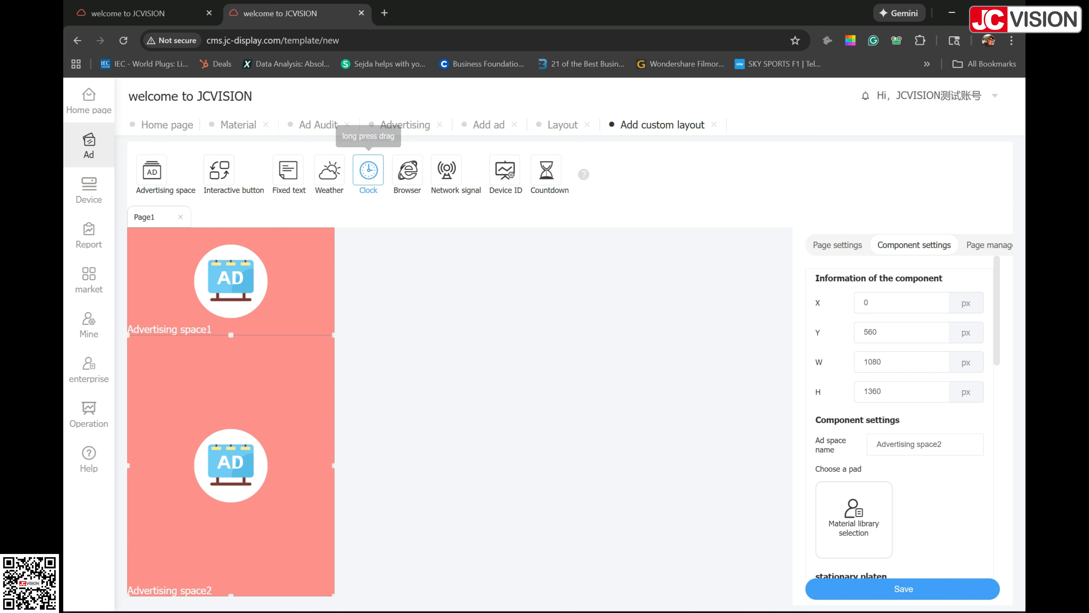
Step: Place a Weather component in Page1's lower-right corner and a Clock component in its upper-left corner at X 0, Y 0
left_click_drag(330, 170, 252, 587)
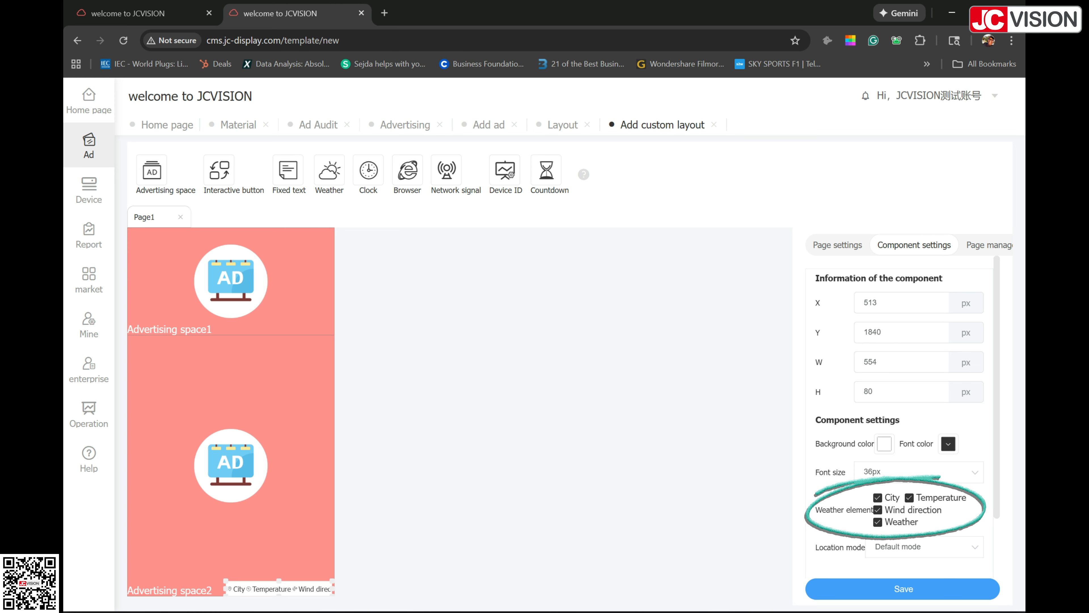
left_click_drag(369, 170, 337, 360)
left_click_drag(292, 328, 168, 235)
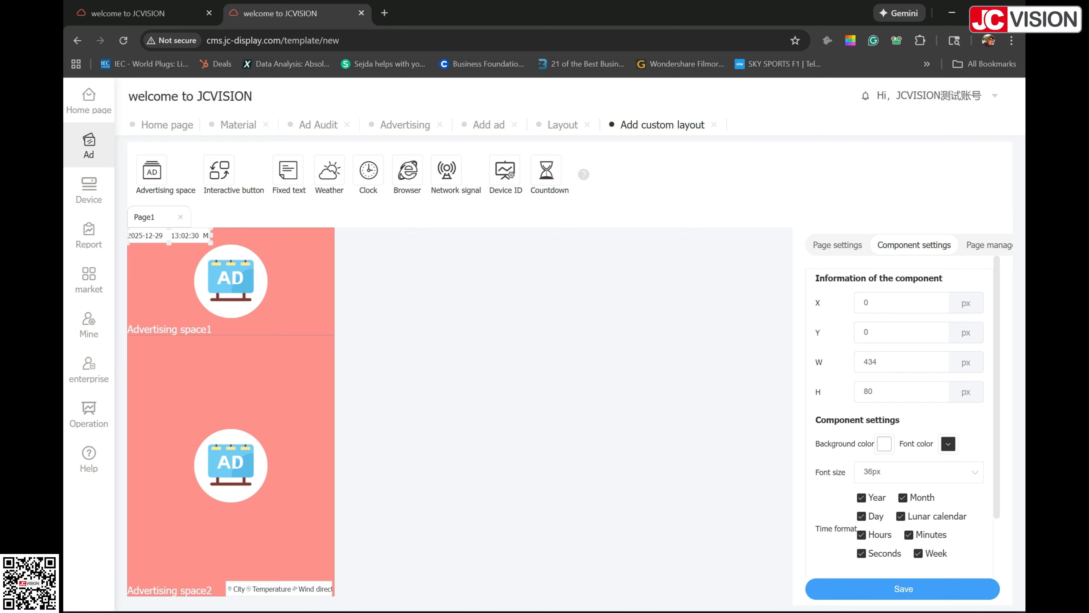
scroll(900, 407, "down", 2)
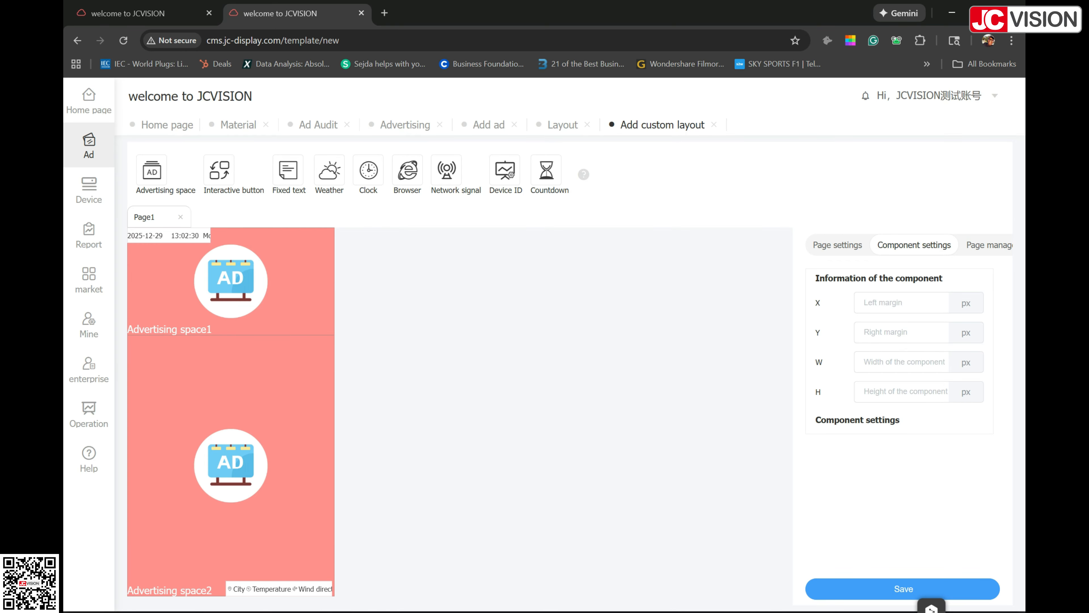
Step: Add three pages to the custom layout and place an advertising space near the upper-left corner of Page3
left_click(988, 245)
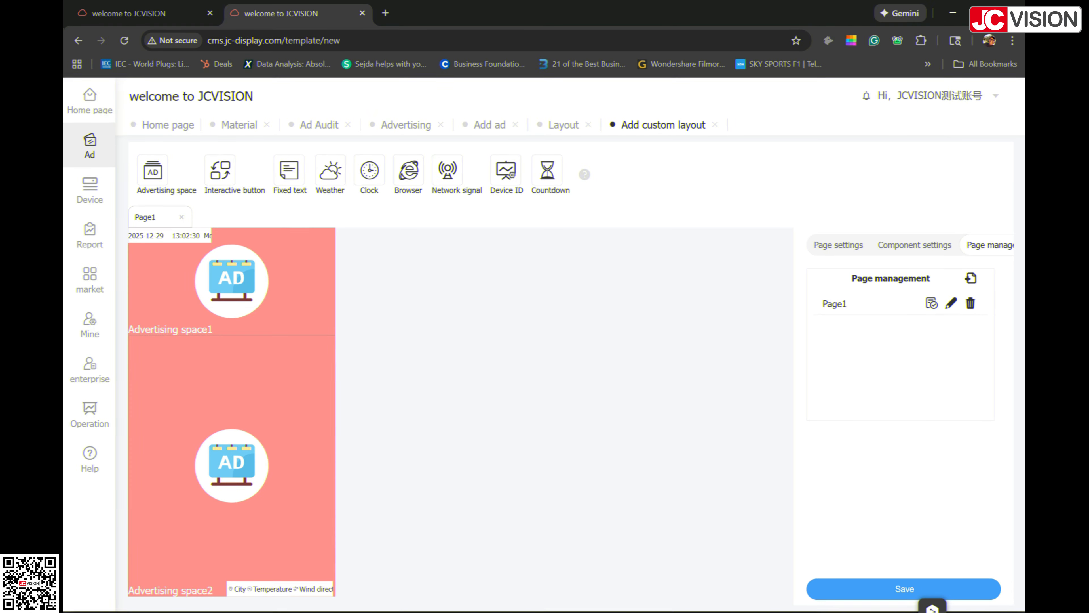
left_click(971, 278)
left_click(971, 278)
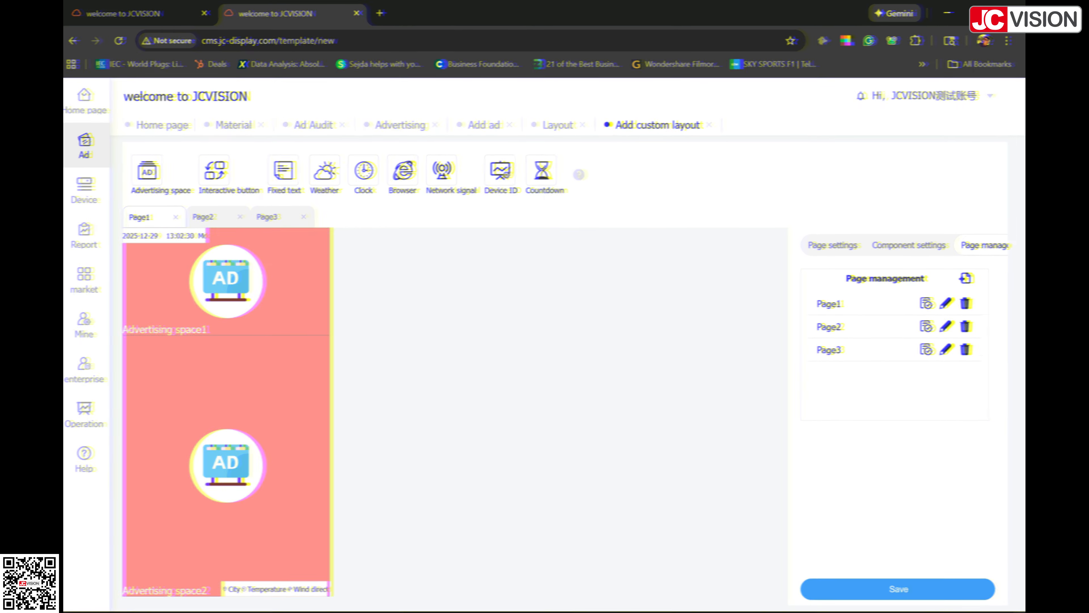
left_click(966, 278)
left_click(205, 216)
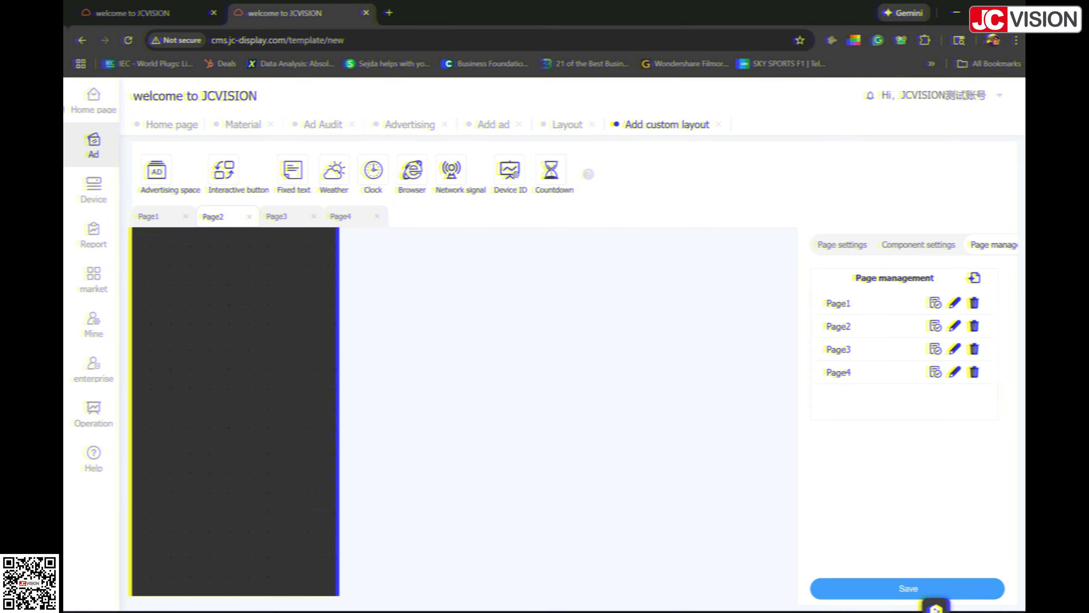
left_click(277, 216)
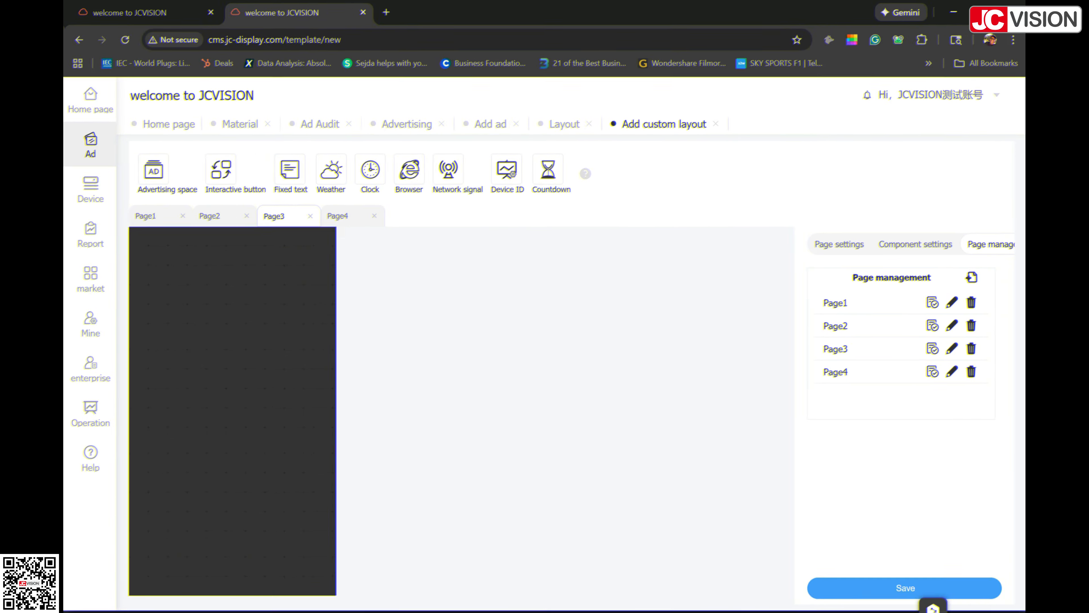
left_click_drag(156, 170, 173, 247)
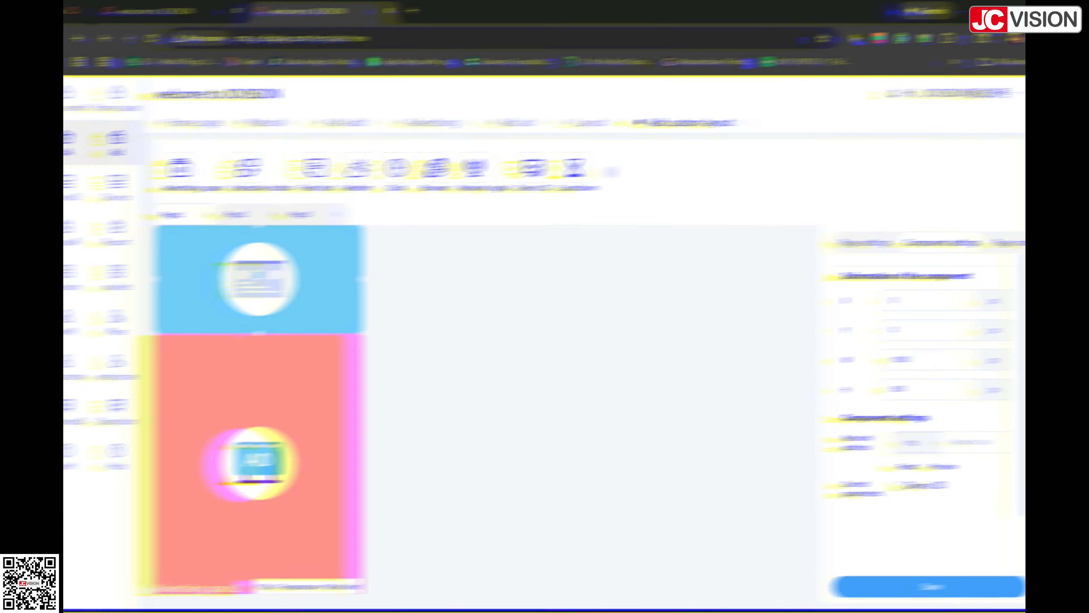
Step: Set the network address of Page1's Browser component to jcvision-display.com
type("ww")
key("BackSpace")
key("BackSpace")
type("jcvision-dis")
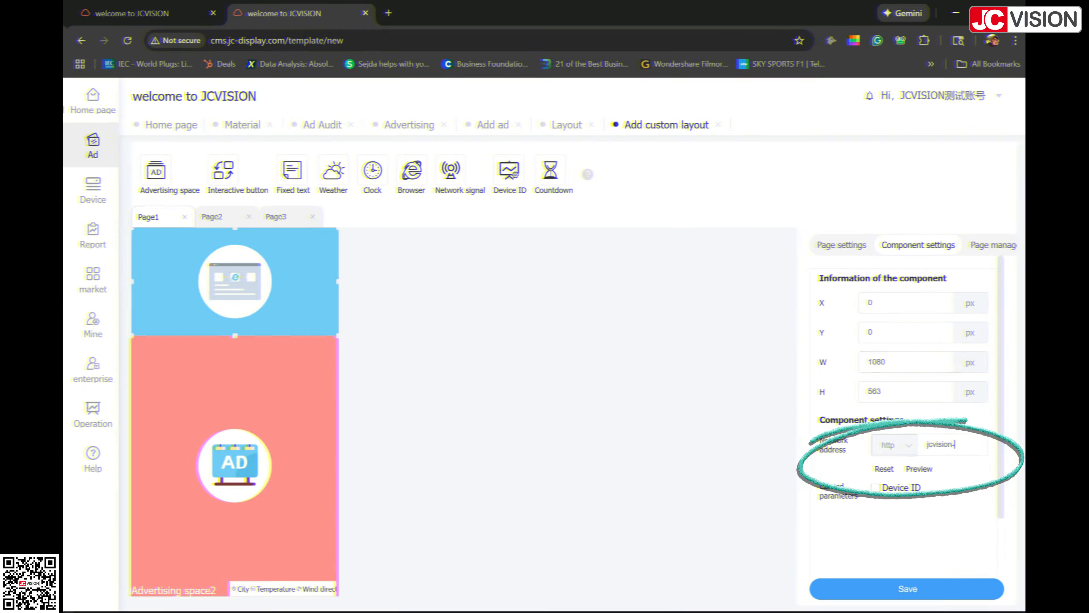
type("play.com")
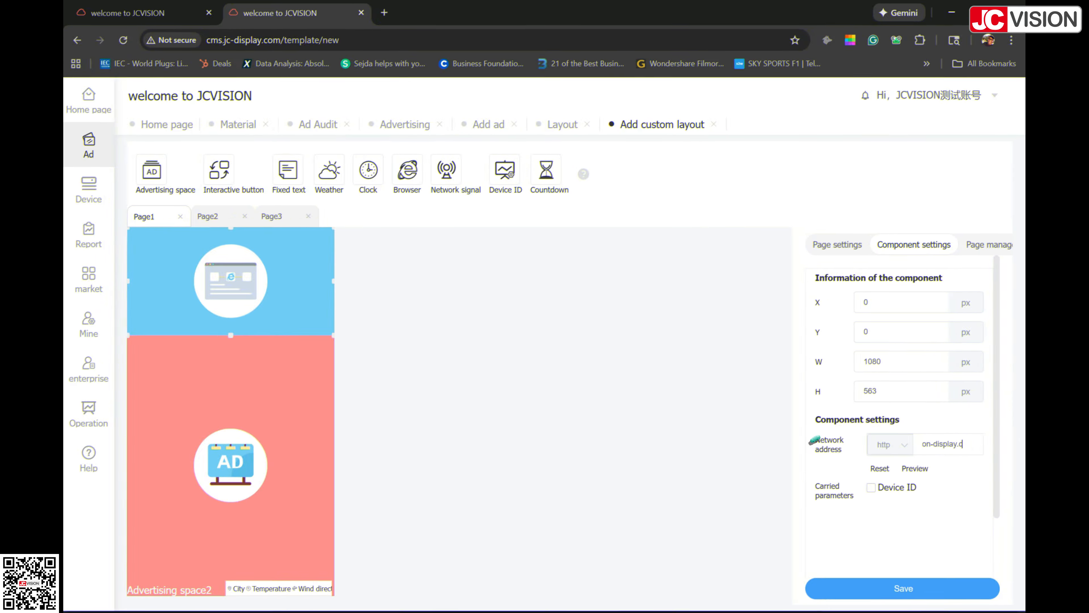
triple_click(943, 444)
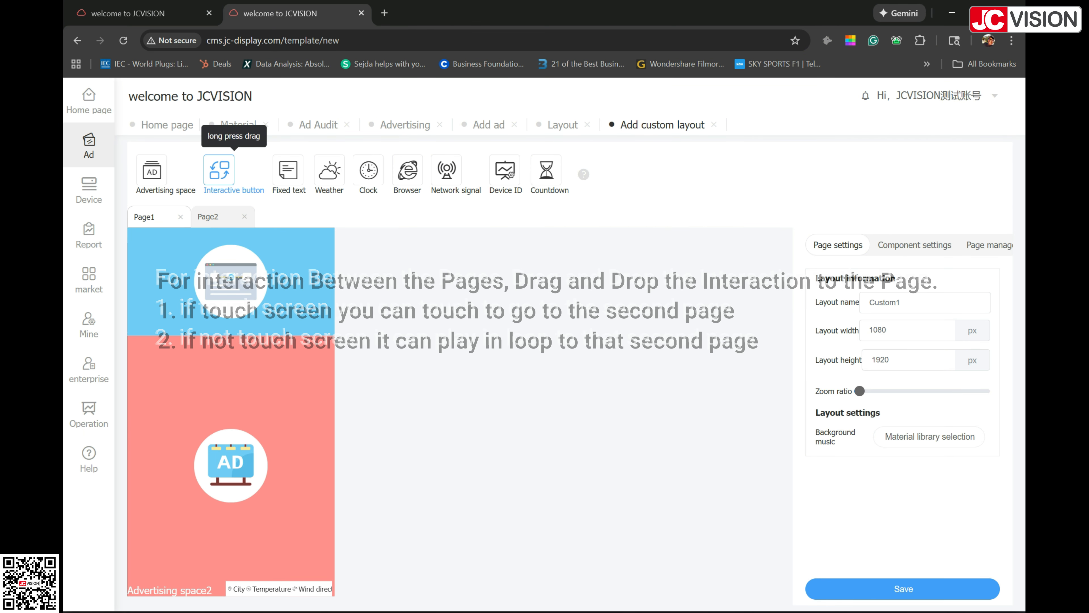
Step: Add a full-screen interactive button of type Image to Page1 and save the layout
left_click_drag(219, 171, 303, 414)
right_click(302, 414)
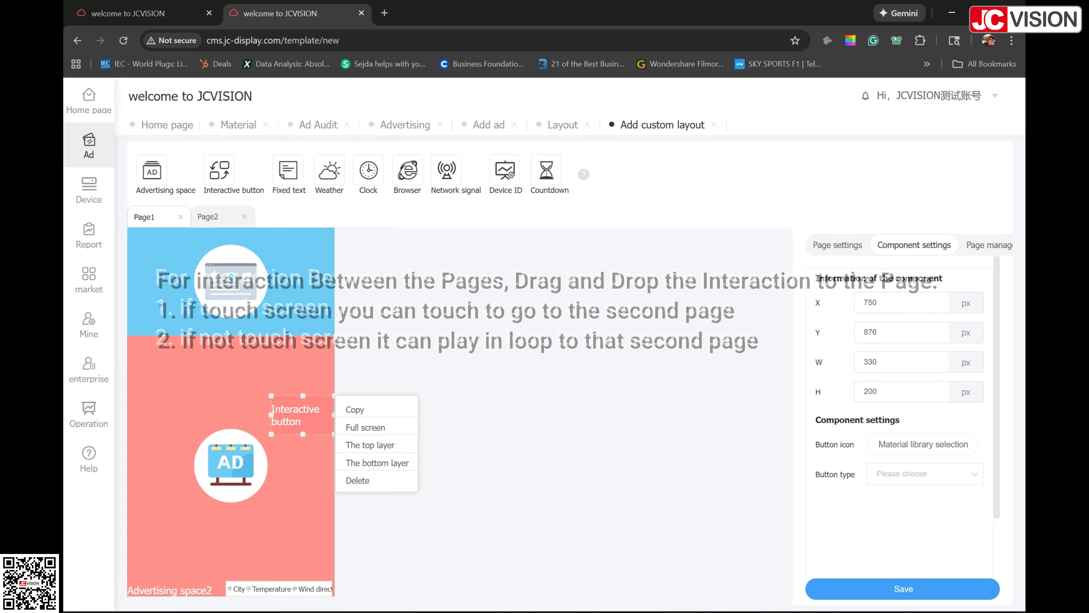
left_click(925, 473)
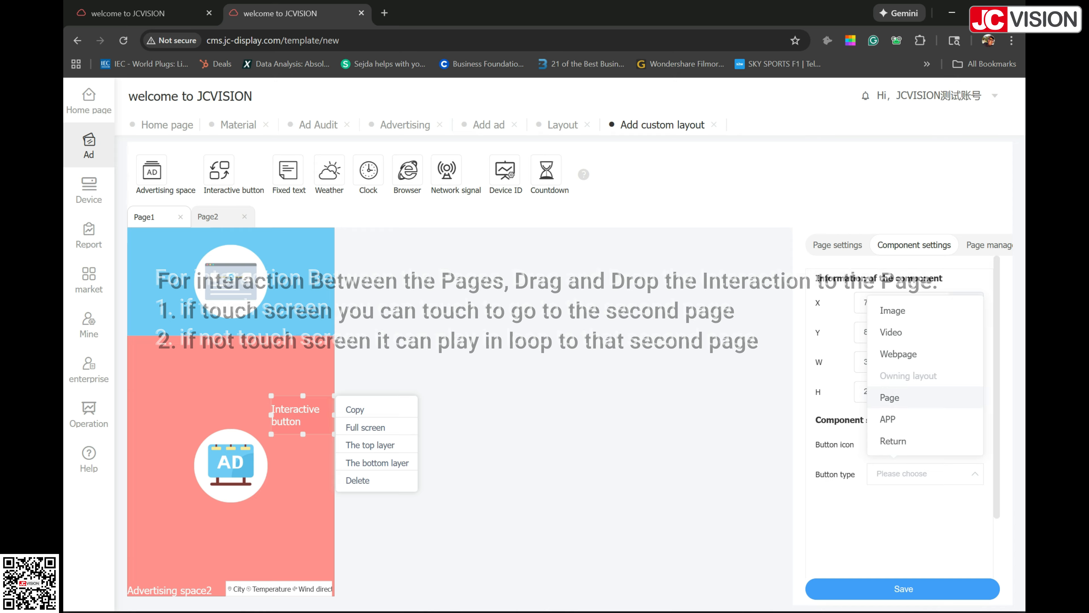
left_click(893, 310)
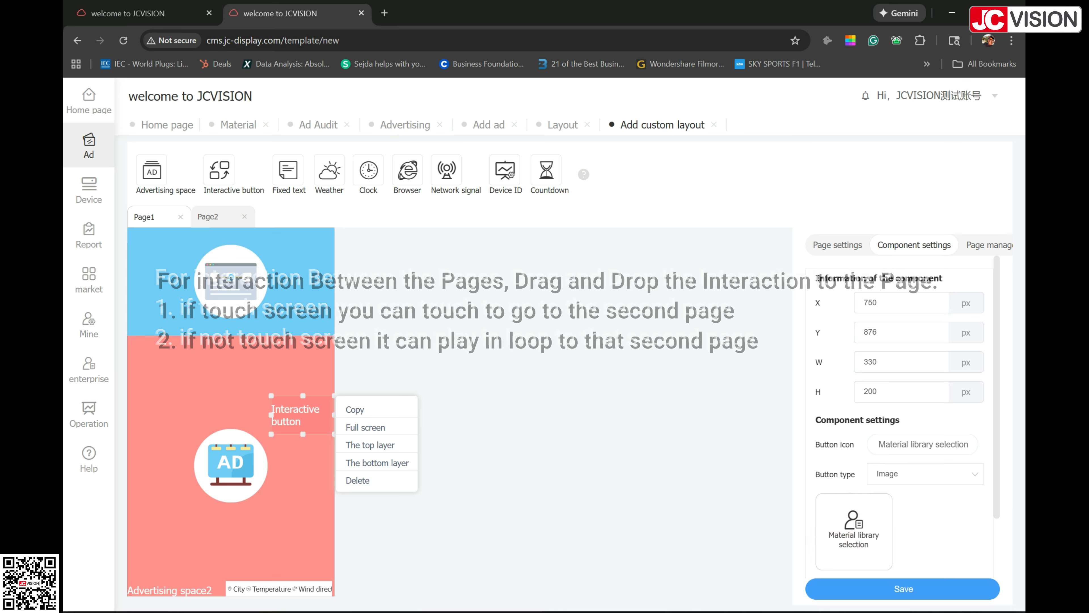
left_click(365, 427)
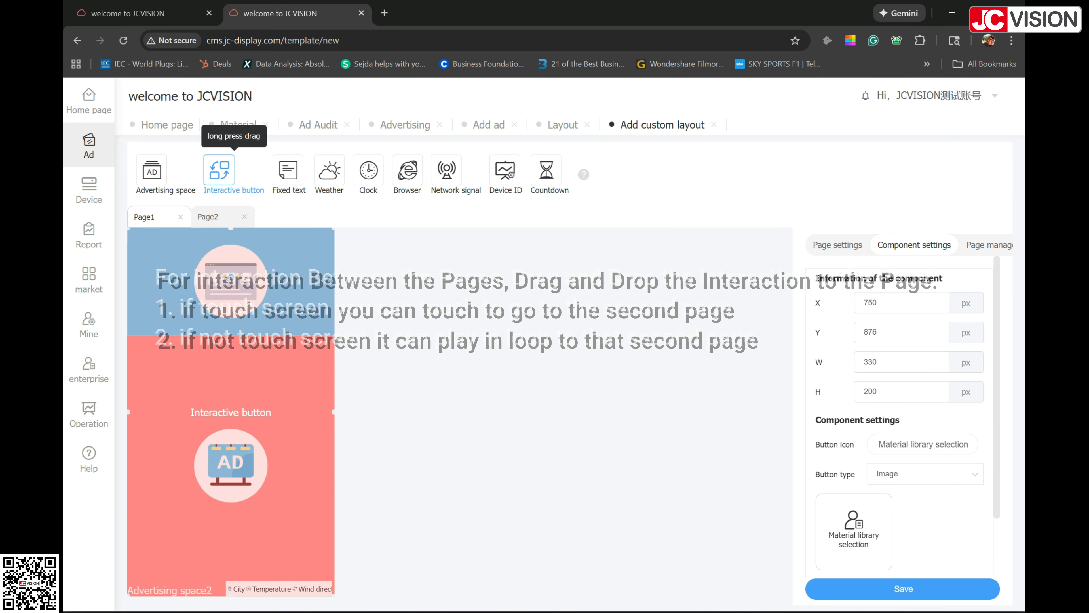
left_click(208, 217)
left_click(903, 588)
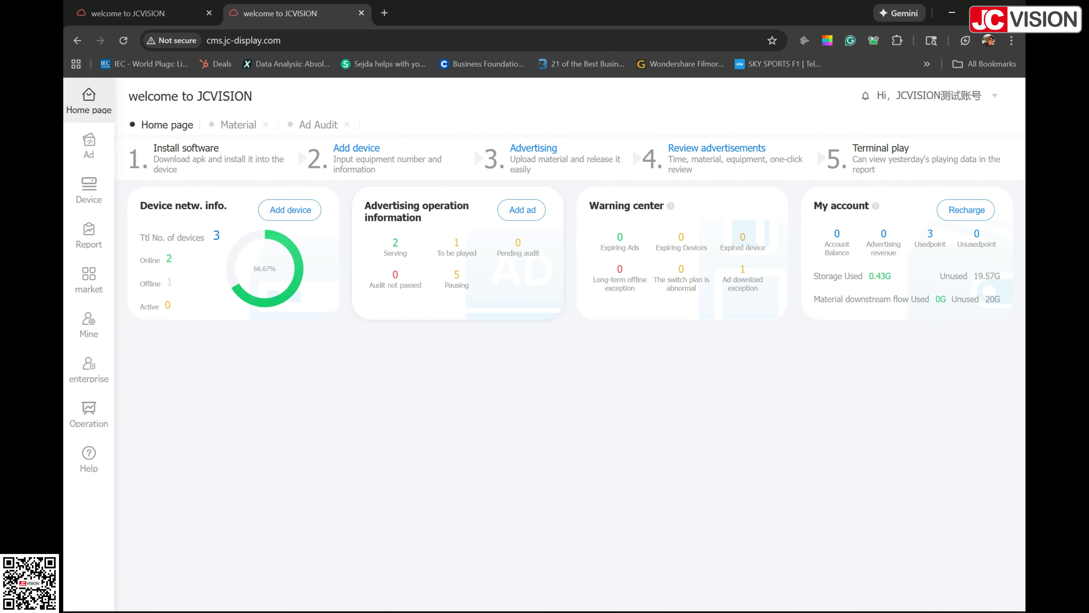
Step: Start a new ad and try its unlimited release time, playback conditions and release date range options
left_click(522, 210)
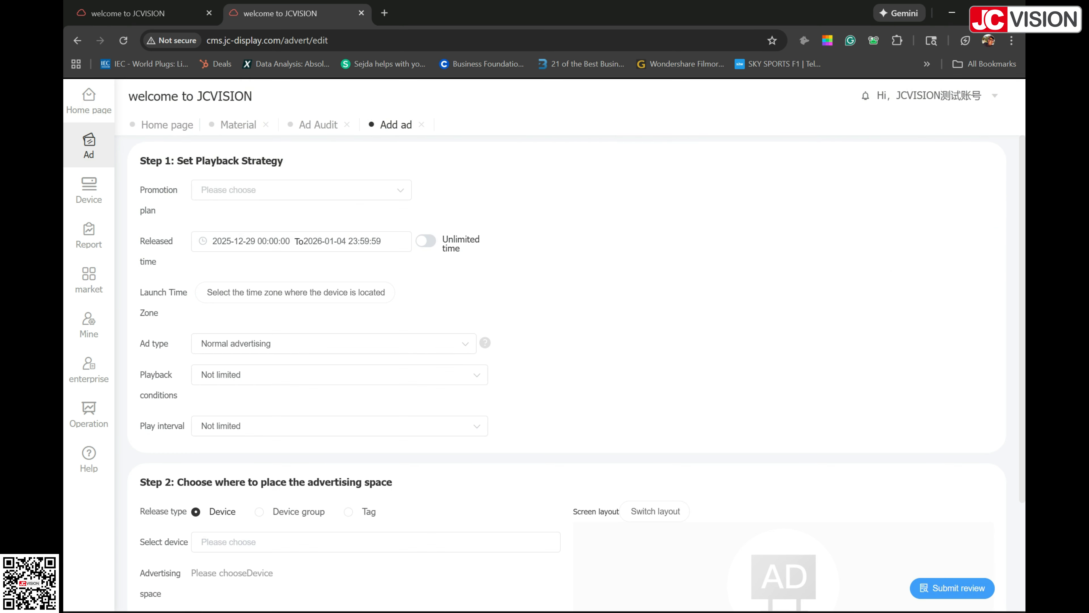
scroll(566, 373, "down", 3)
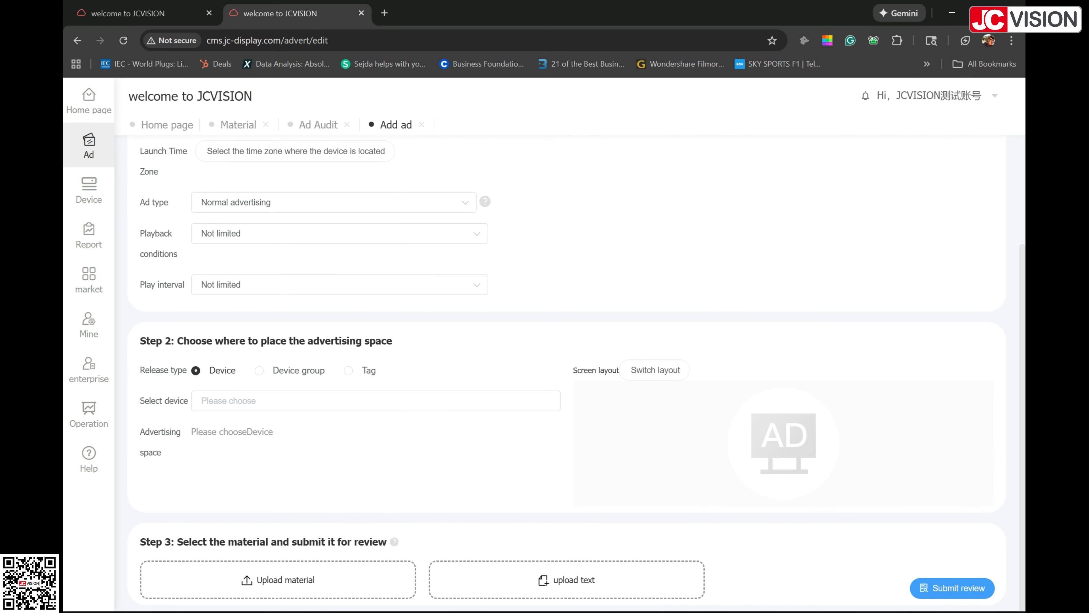
scroll(566, 374, "up", 3)
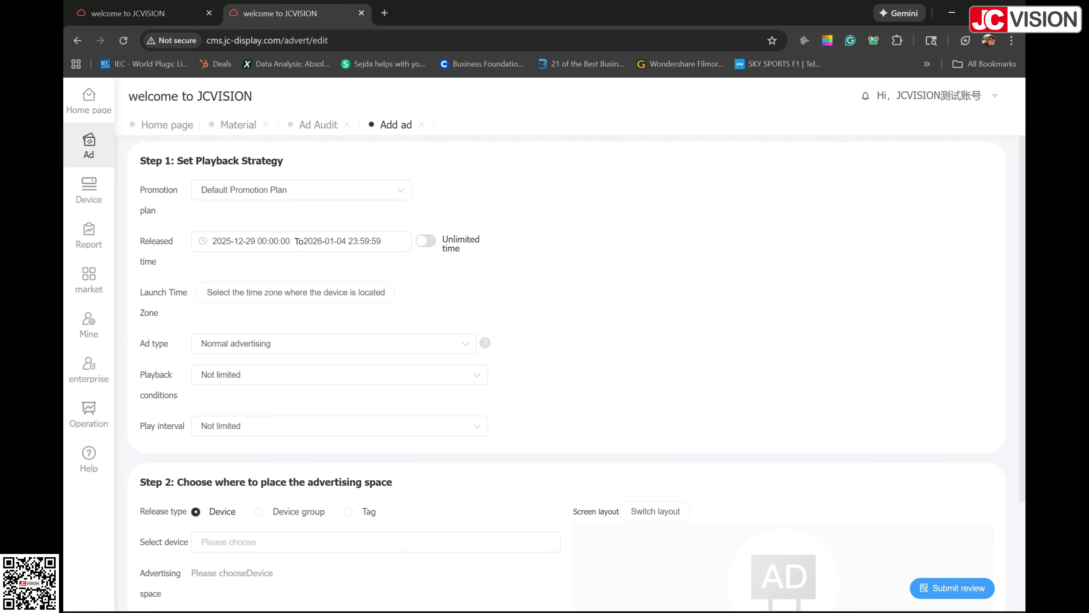
left_click(425, 241)
left_click(339, 374)
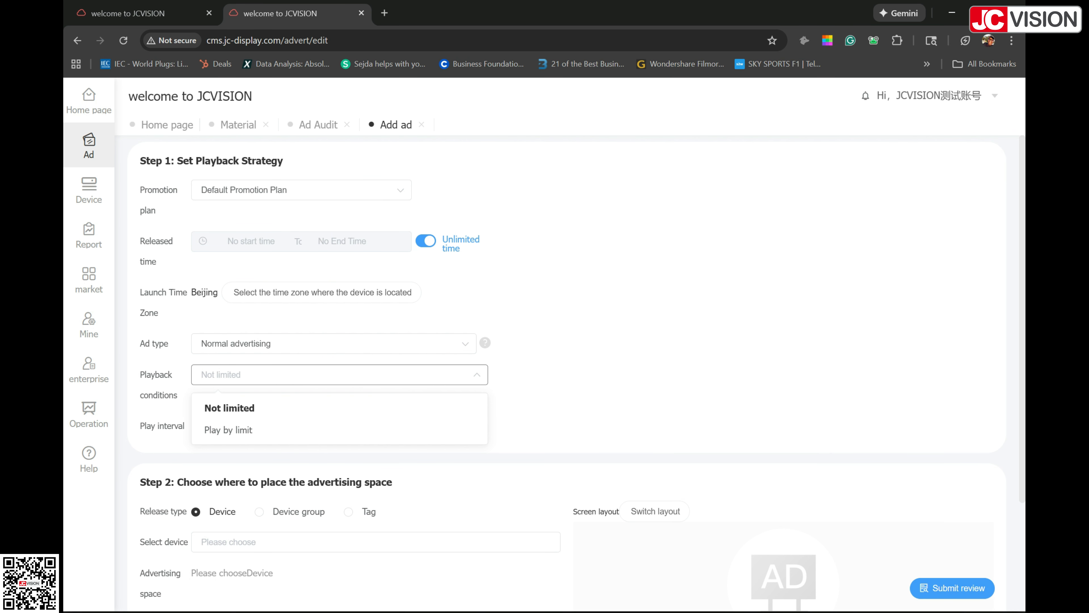
left_click(426, 241)
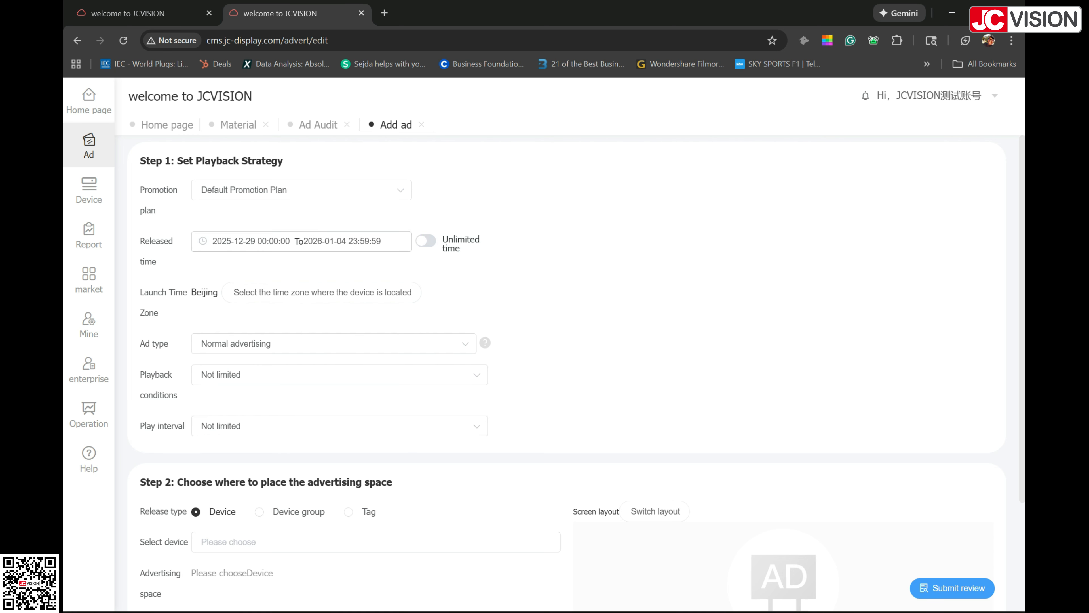
left_click(265, 241)
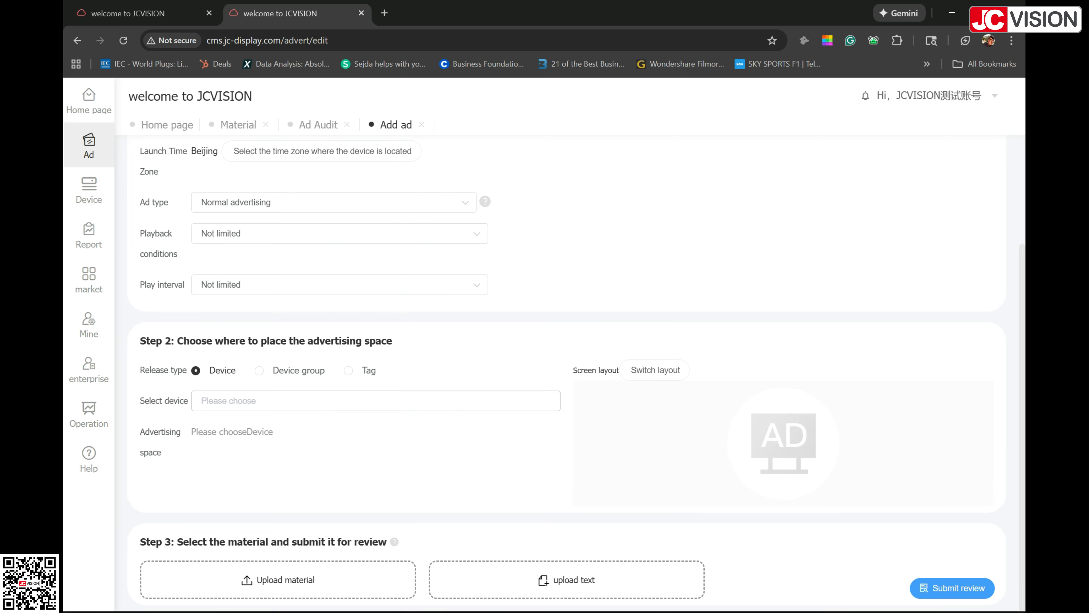
Step: Select JCTV as the ad's target device and set the ad type to Emergency advertisement
left_click(375, 400)
left_click(375, 455)
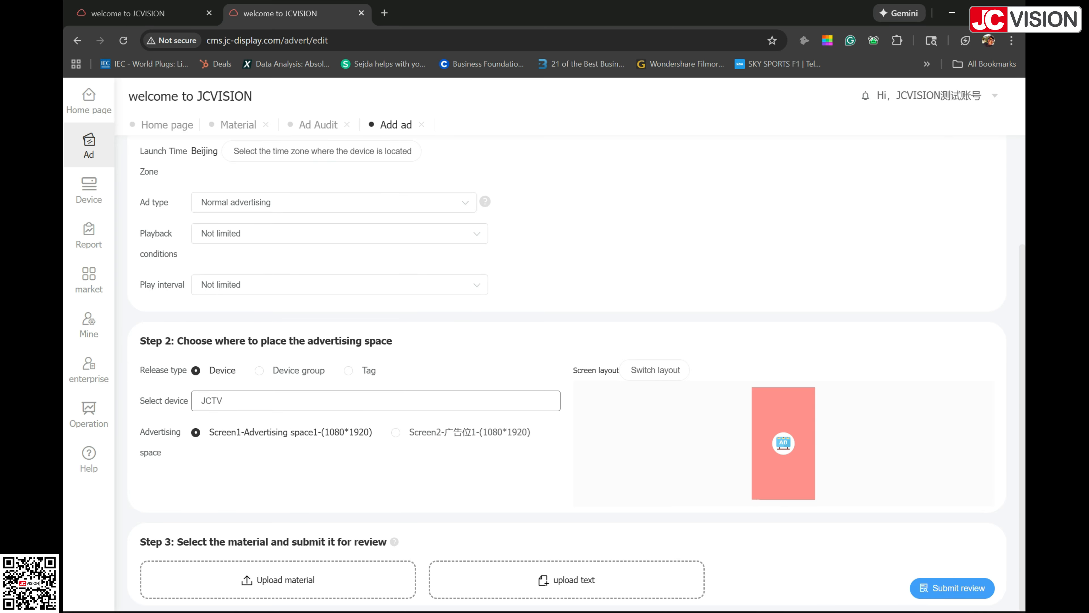
scroll(577, 374, "up", 1)
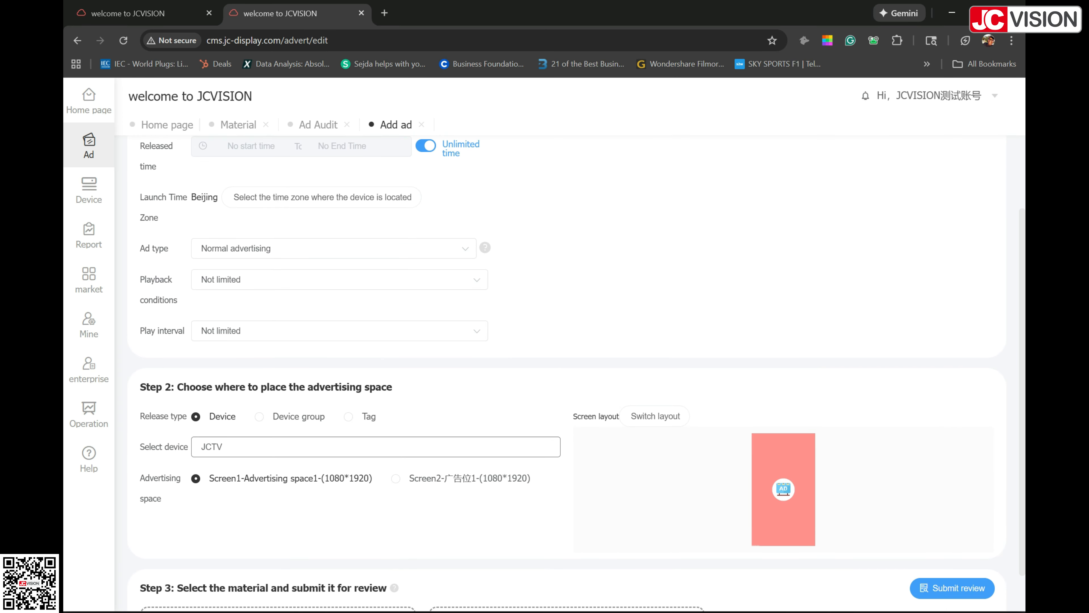
scroll(577, 374, "up", 1)
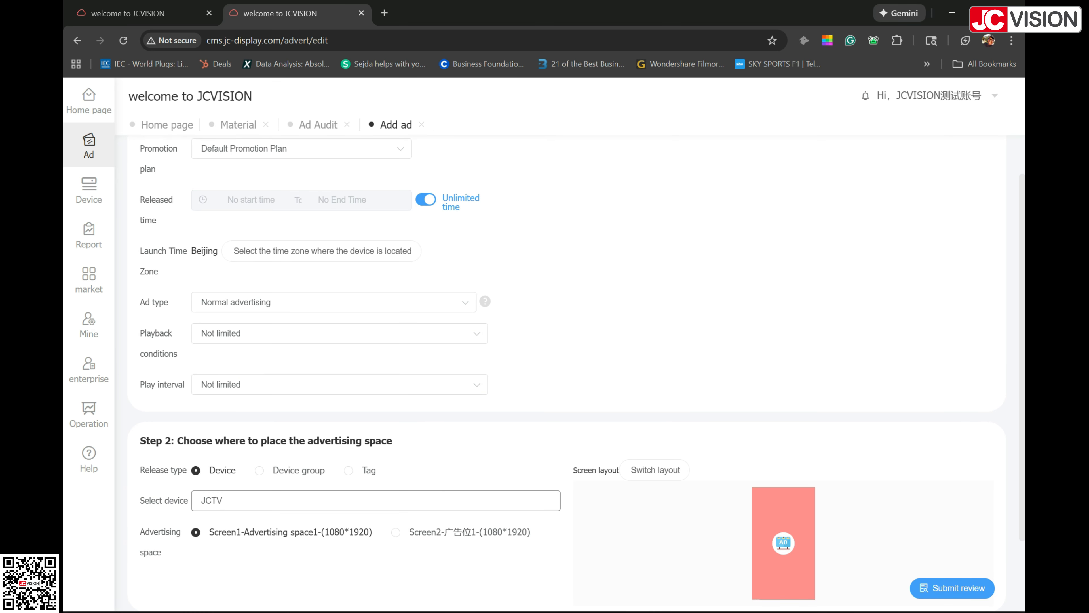
scroll(576, 374, "up", 1)
scroll(576, 373, "down", 1)
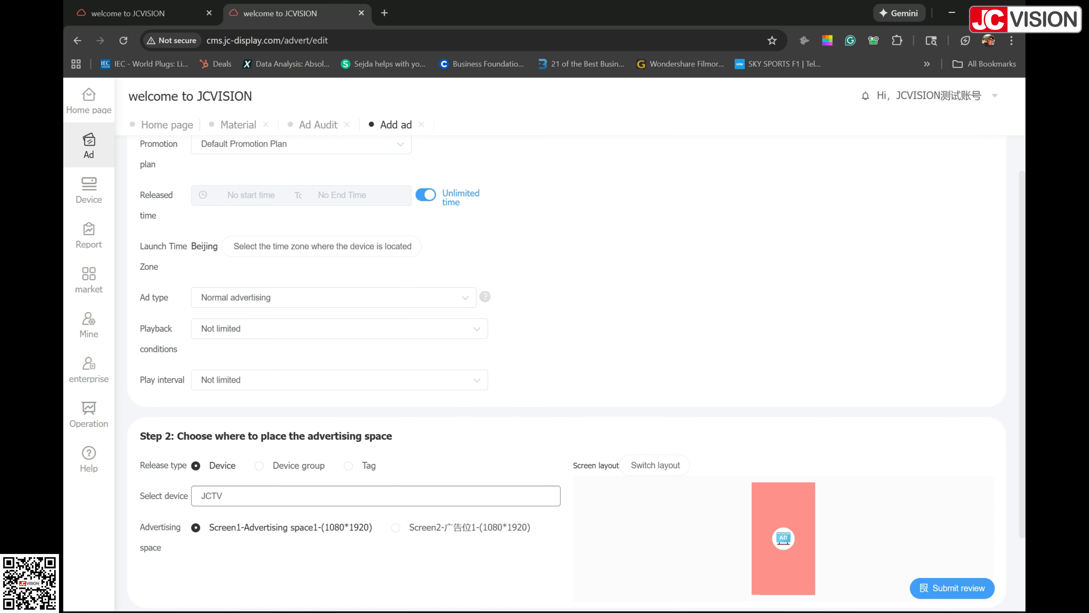
left_click(330, 297)
left_click(249, 352)
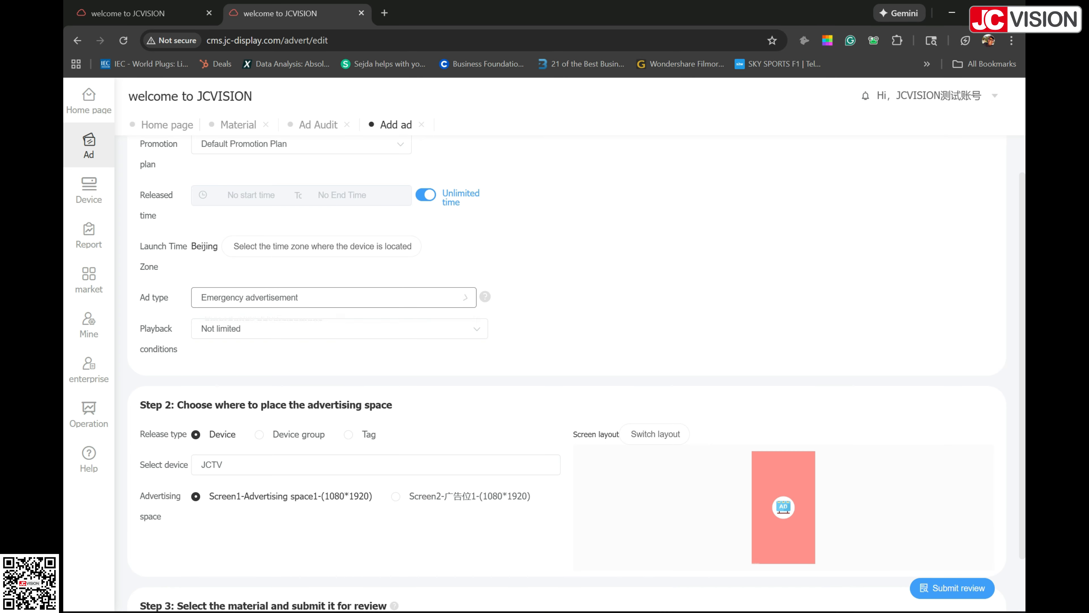
Step: Add the text "Call 911 Emergency" in the ad space default style as the material and submit the ad for review
scroll(576, 373, "down", 1)
scroll(576, 373, "down", 1)
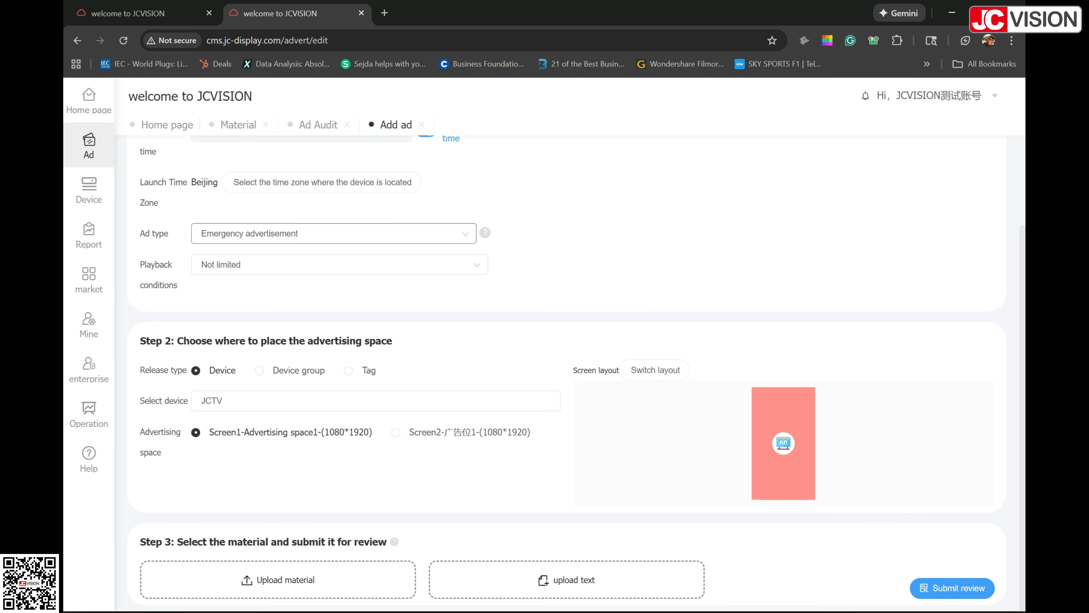
left_click(566, 579)
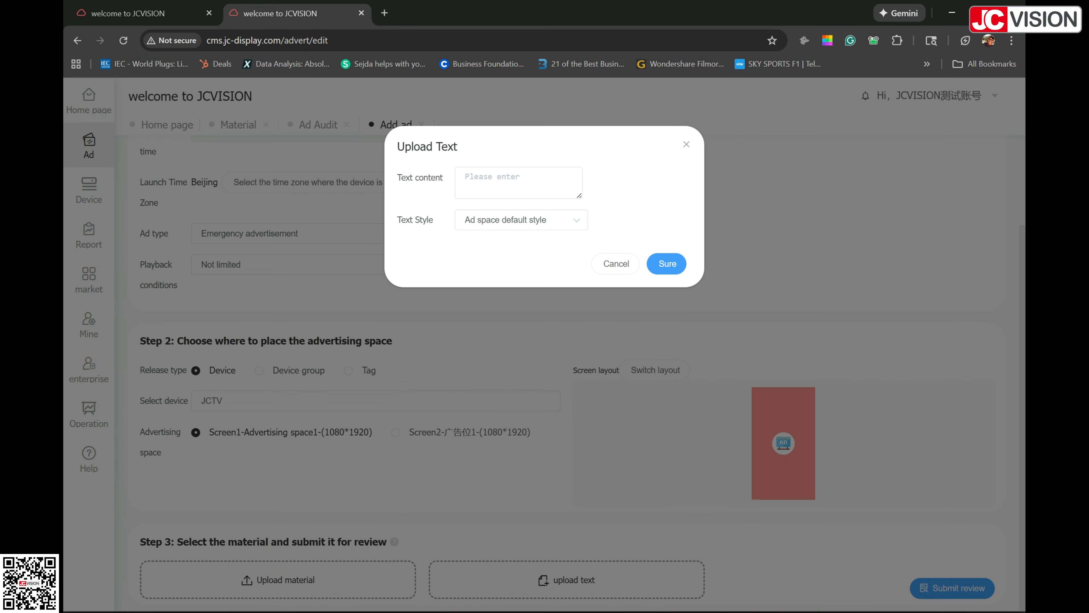
left_click(497, 179)
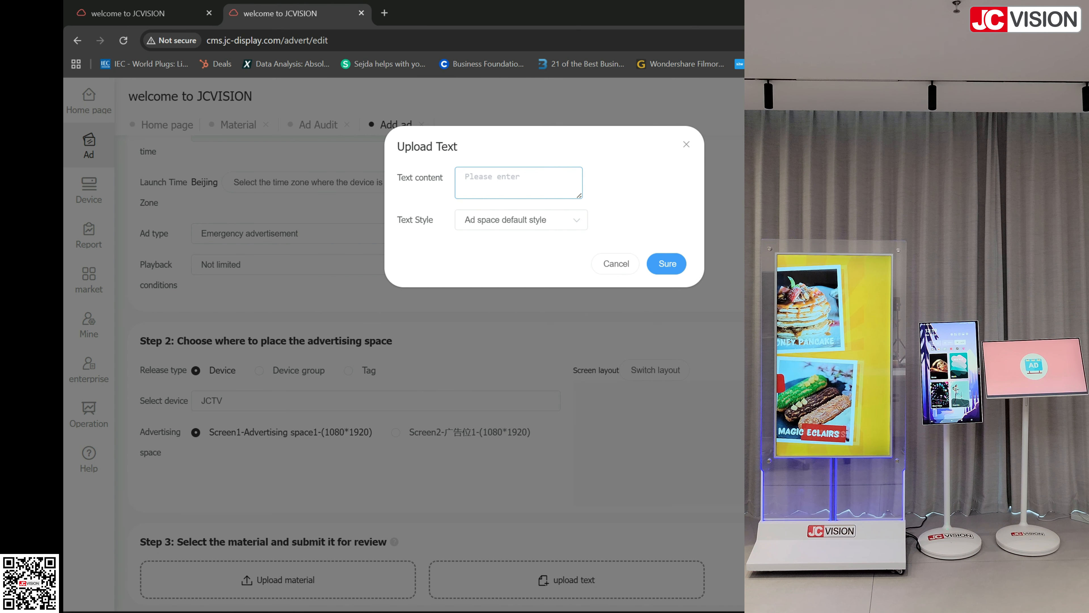
type("Call")
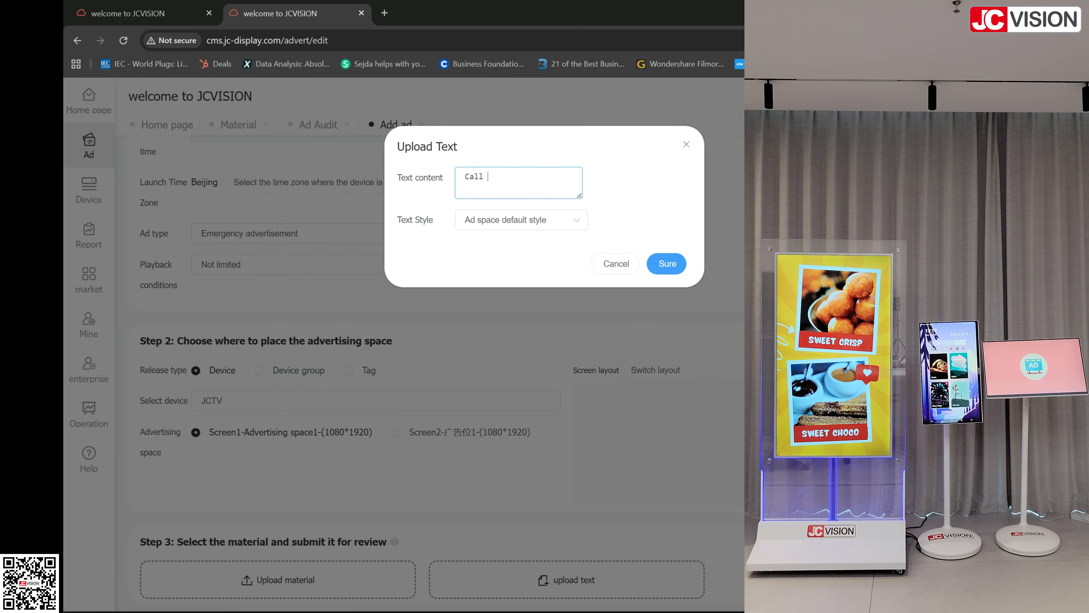
type(" 911")
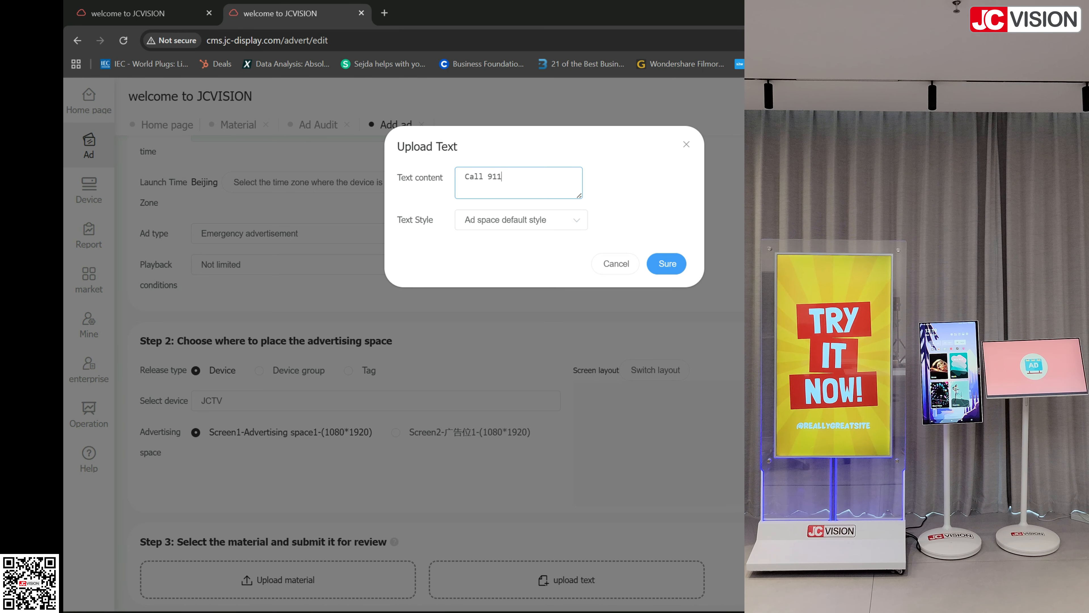
type(" Emerg")
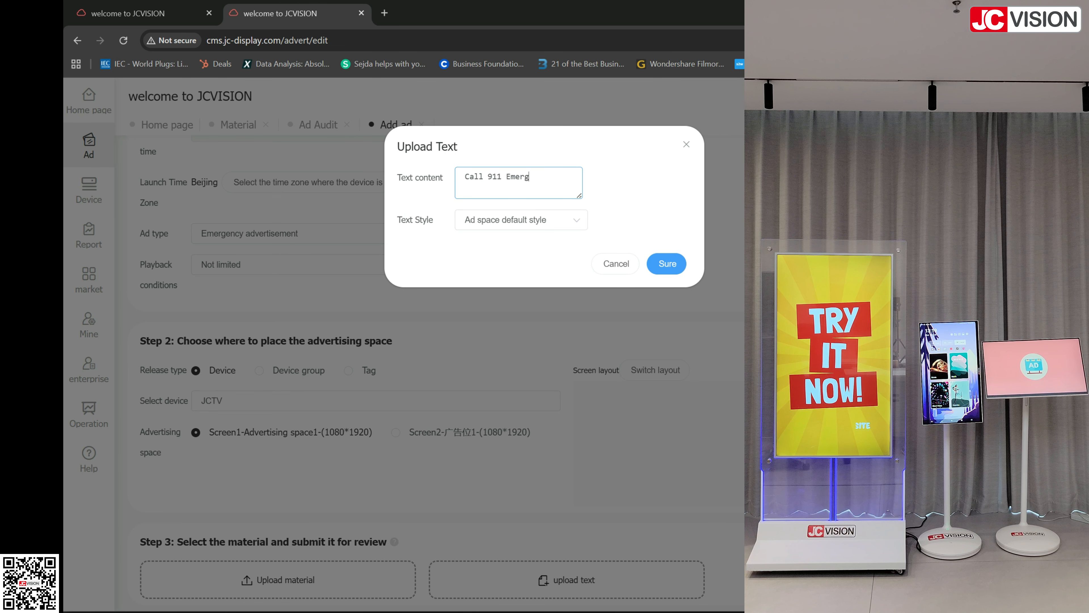
type("ency")
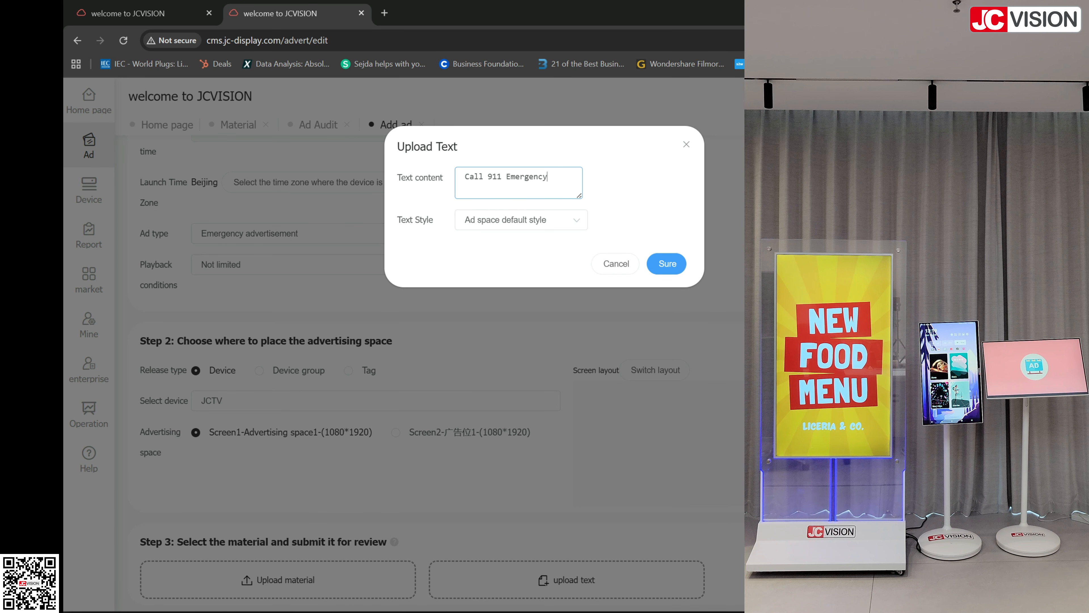
left_click(521, 219)
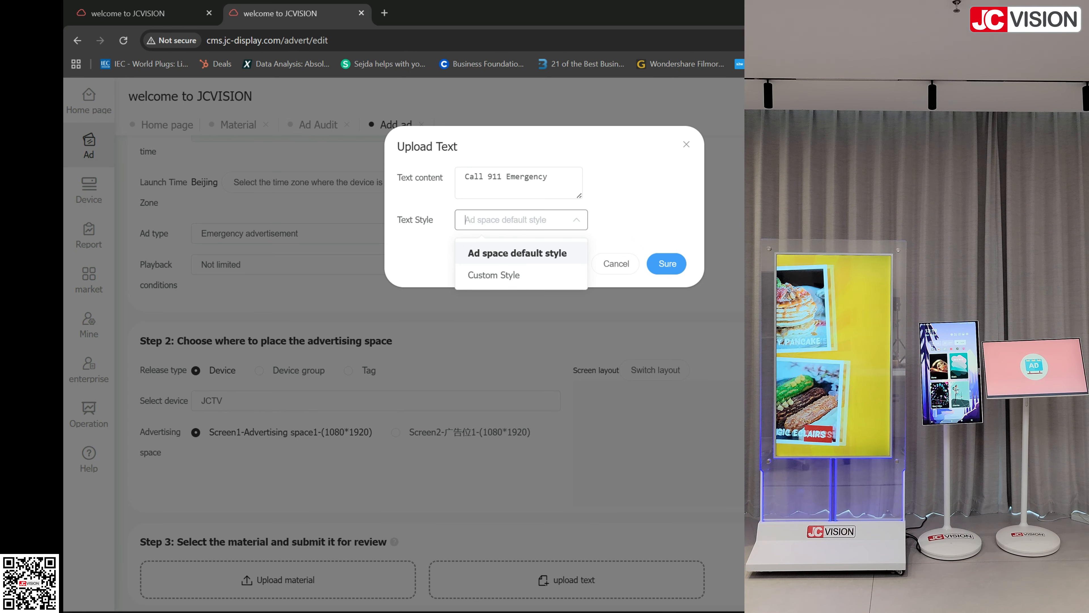
left_click(667, 263)
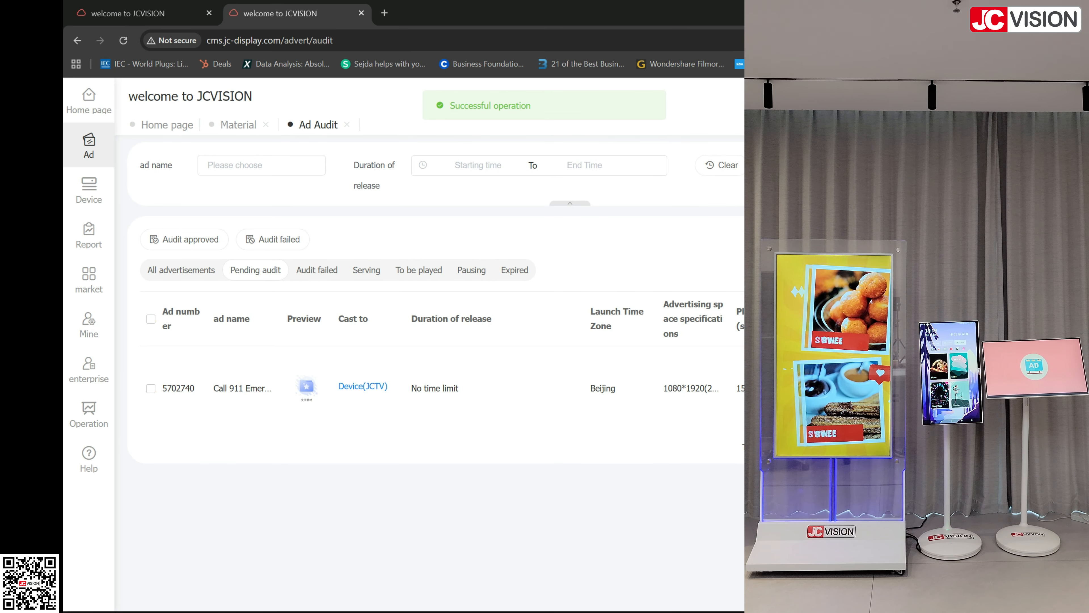
Step: Approve the pending "Call 911 Emergency" ad in the audit list
left_click(151, 388)
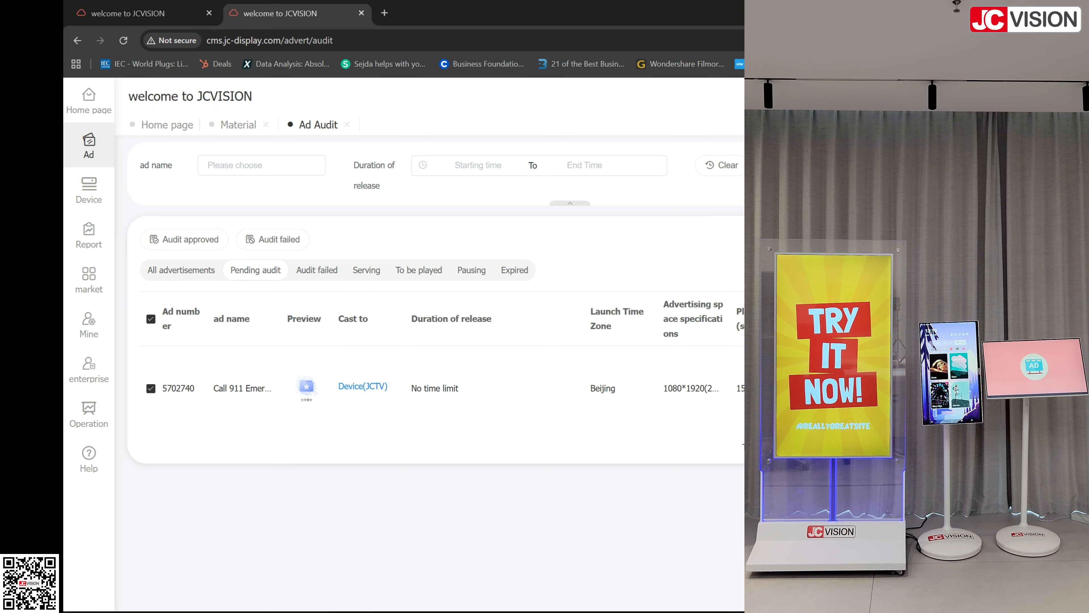
left_click(184, 239)
left_click(651, 363)
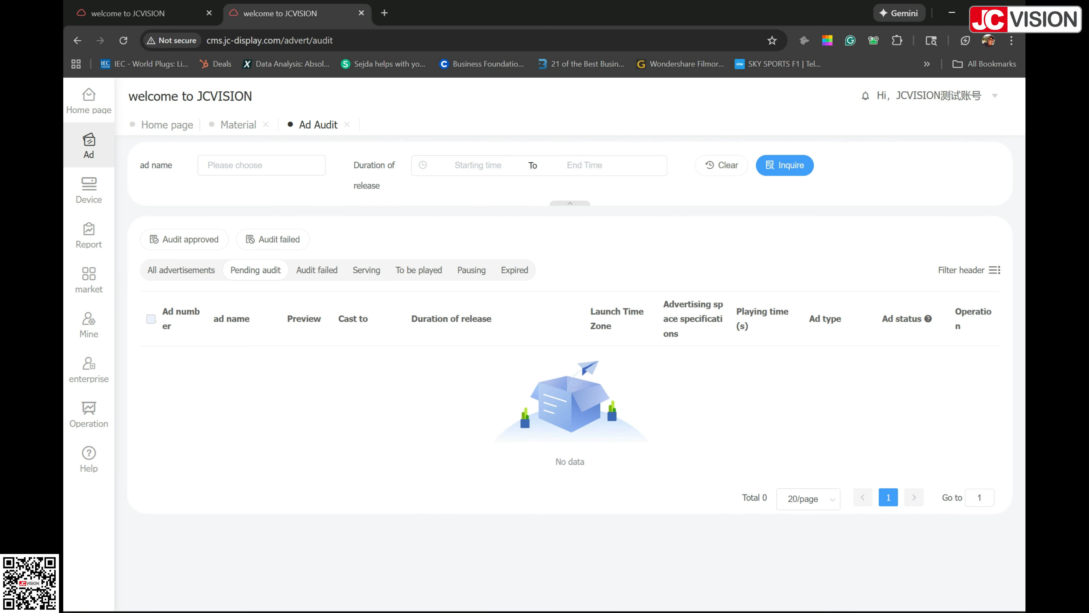
Step: Open the list of device-related pages
mouse_move(88, 190)
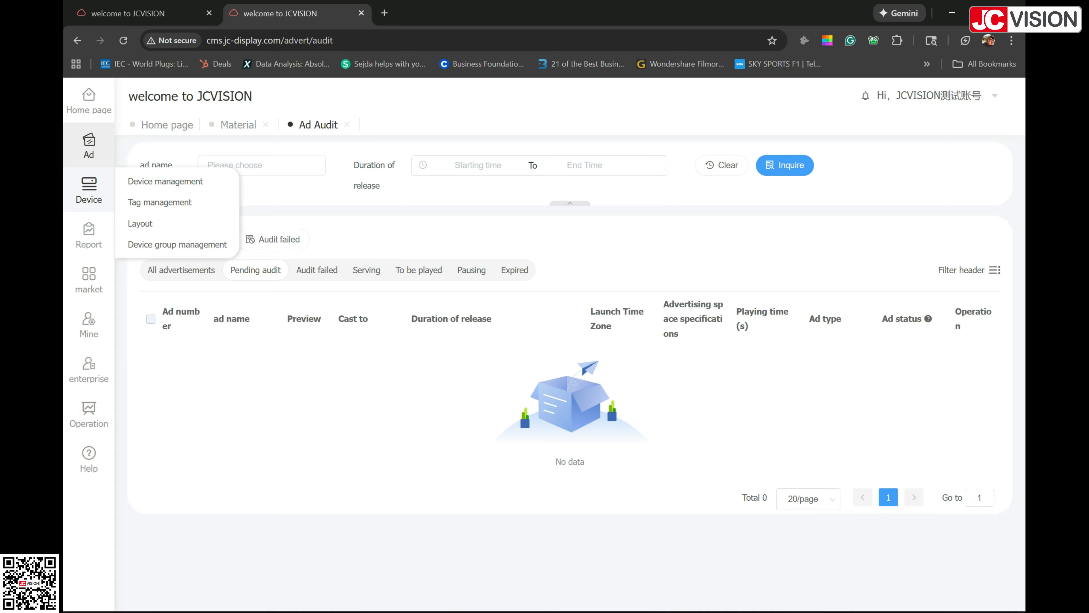